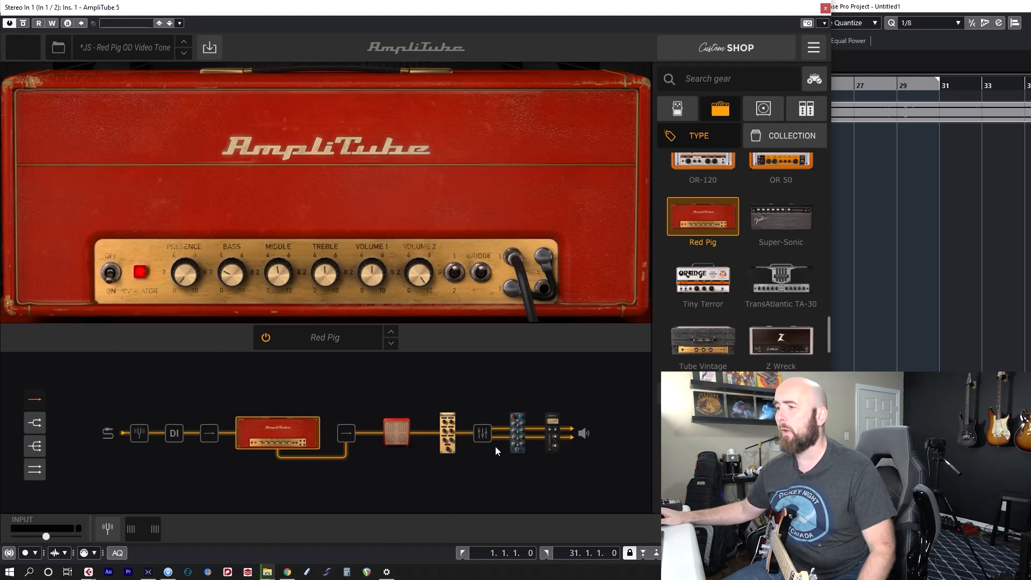
Step: Examine the master rack's Black 76 compressor and EQ-81 and Rack A's Room Reverb, and bypass the master rack
left_click(554, 441)
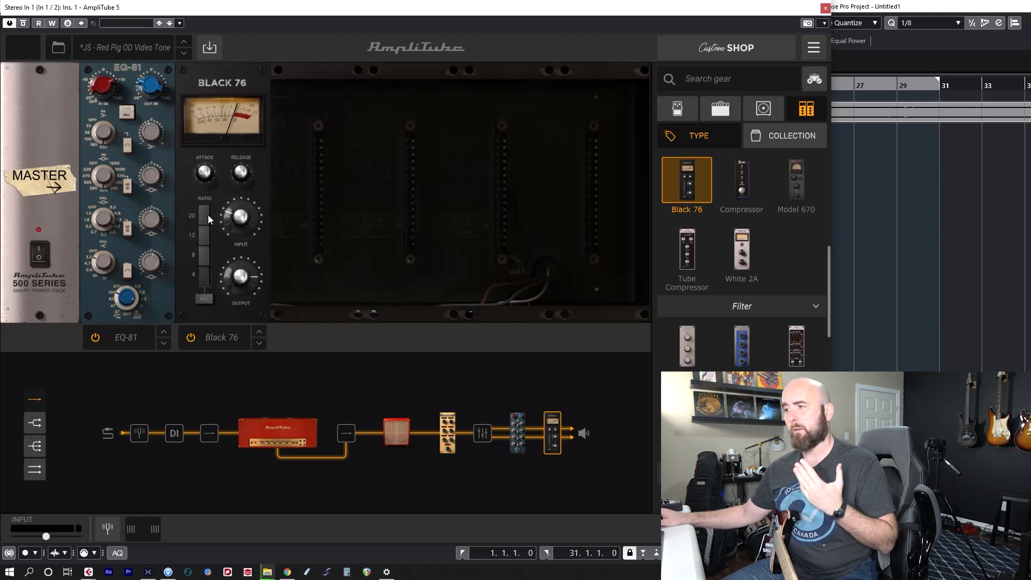
left_click(447, 435)
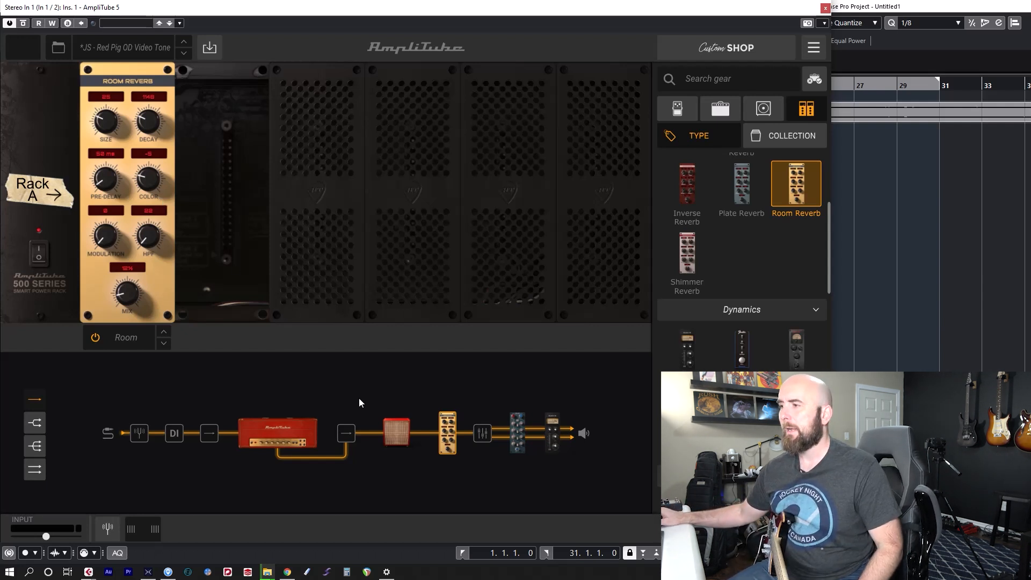
left_click(553, 446)
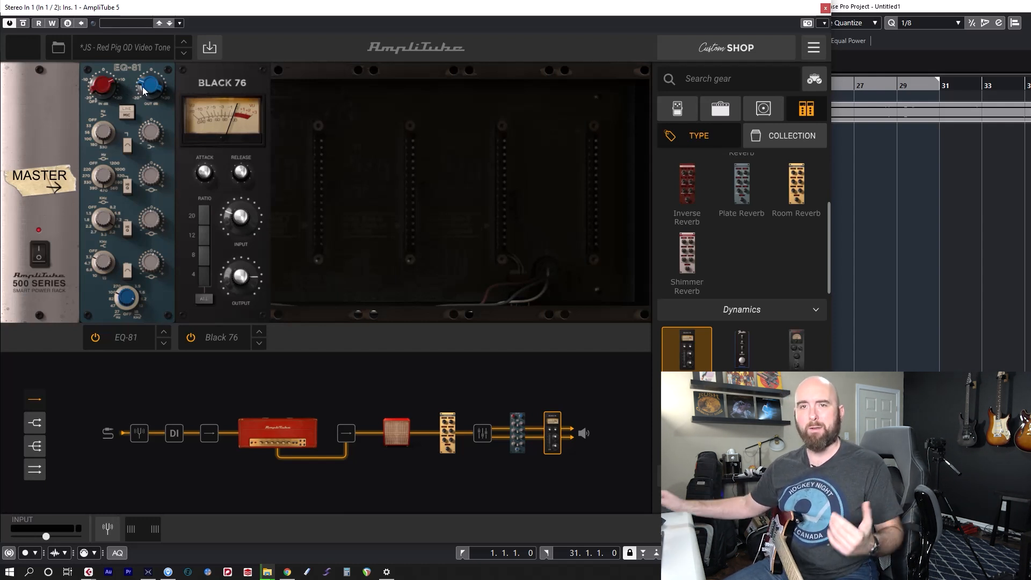
left_click(154, 131)
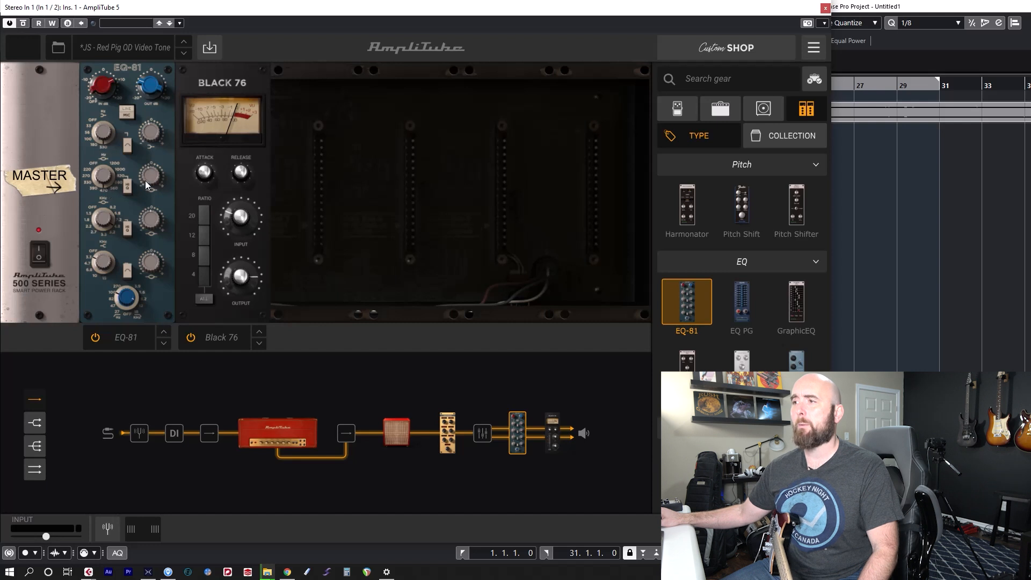
mouse_move(146, 178)
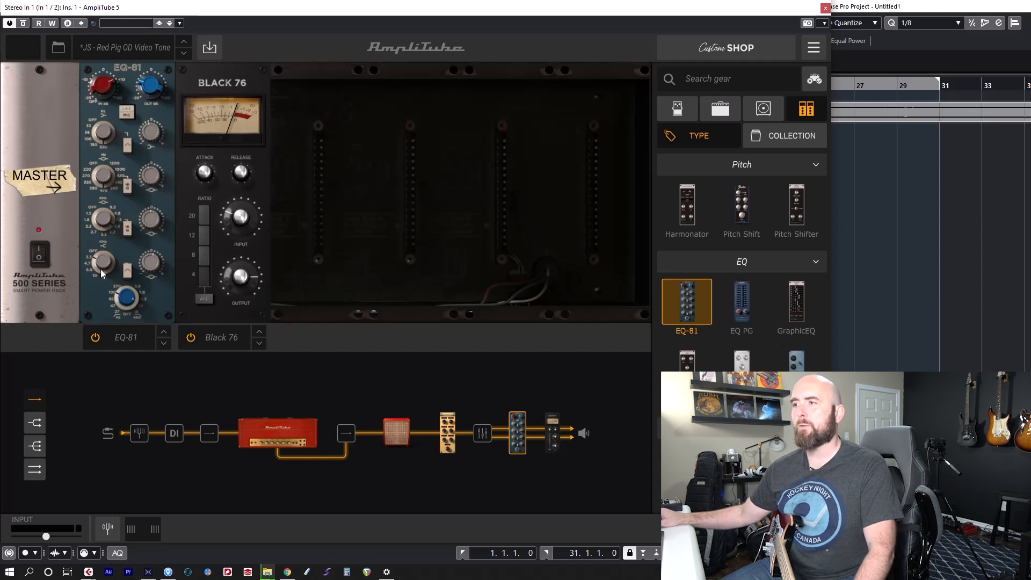
mouse_move(145, 262)
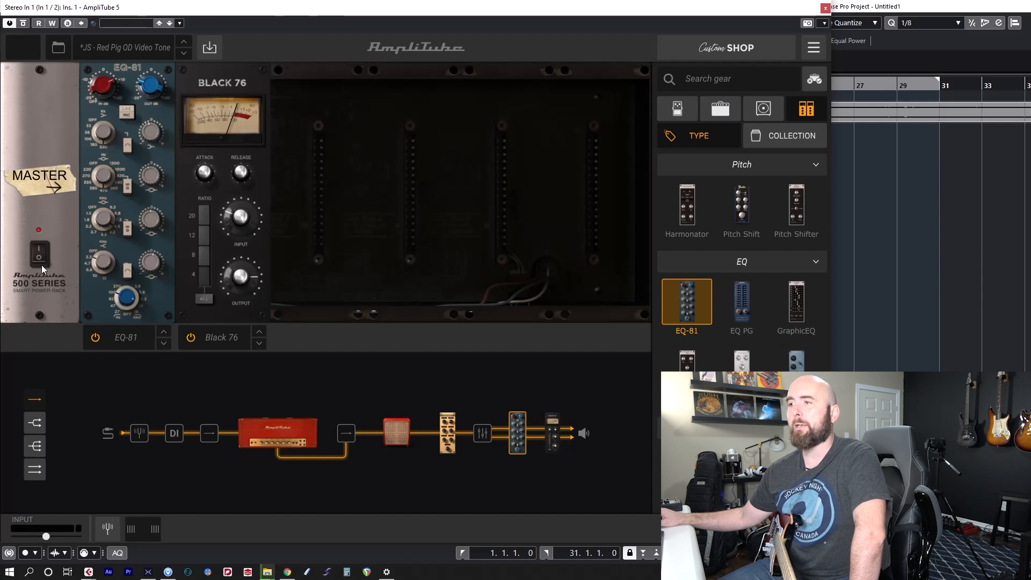
left_click(447, 446)
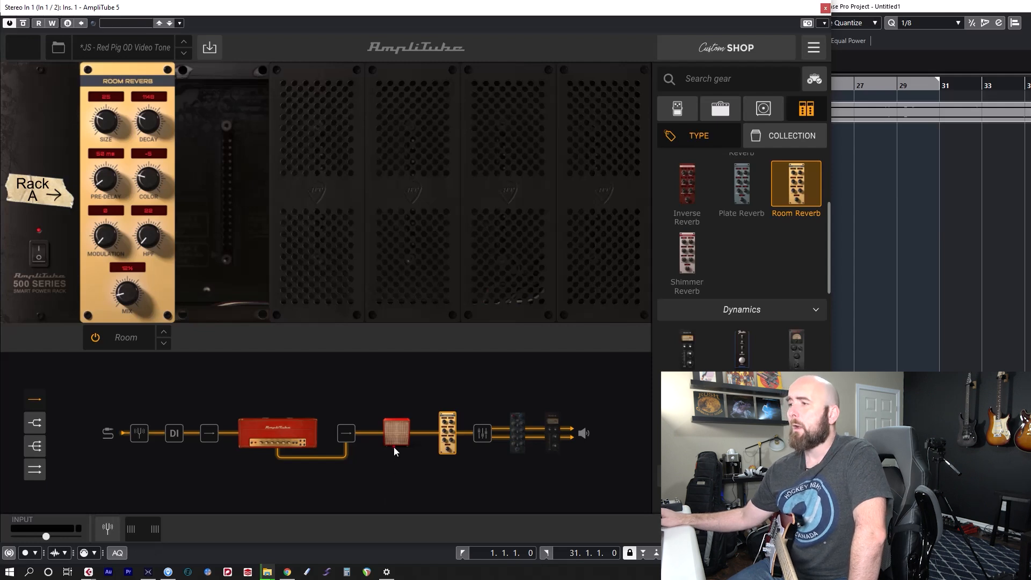
Step: Examine the speakers fitted in the 4x12 Red Pig cabinet, including the Brit 80 and Brit Green
left_click(396, 432)
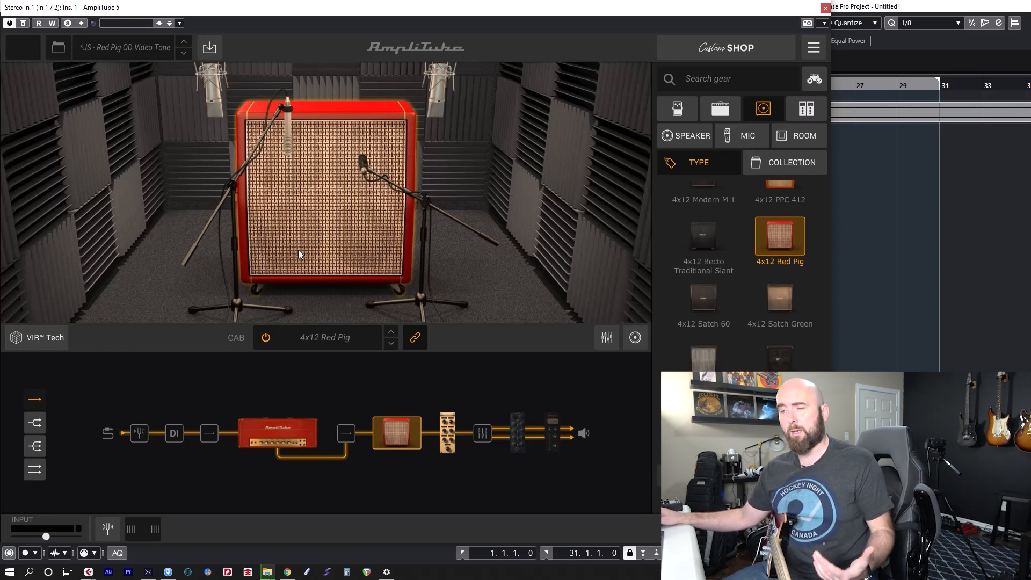
left_click(688, 135)
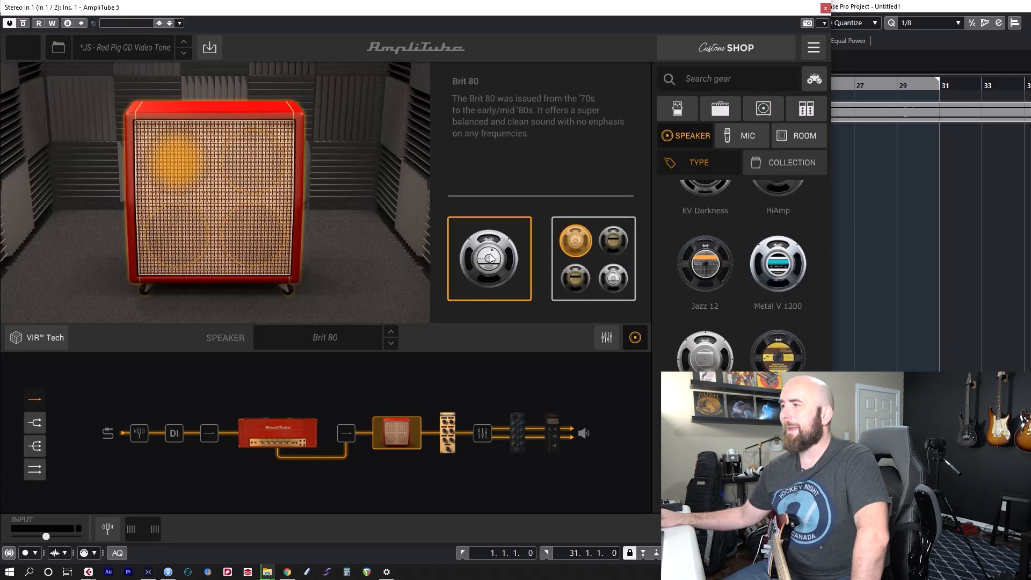
left_click(574, 245)
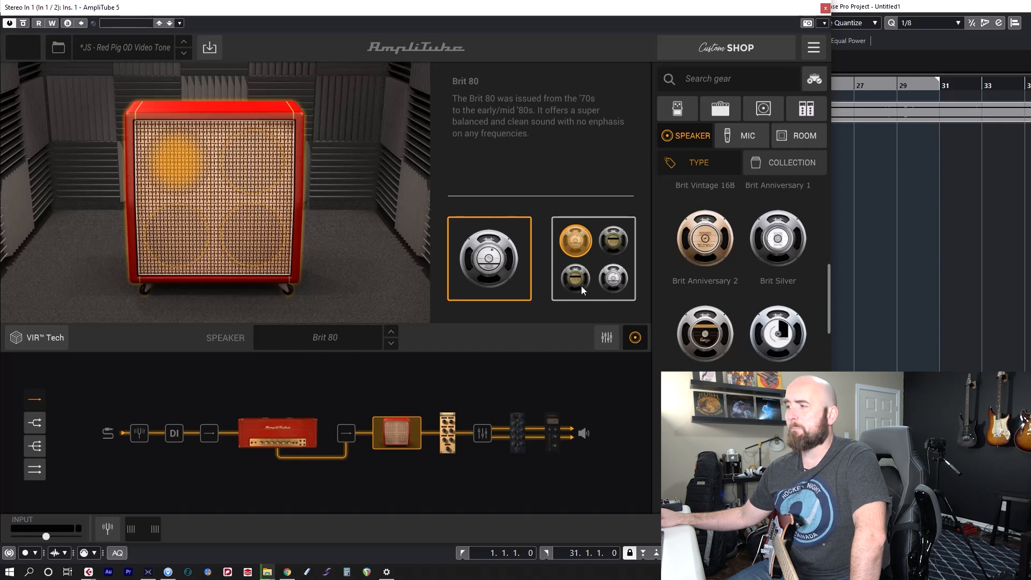
scroll(751, 301, "down", 3)
left_click(773, 280)
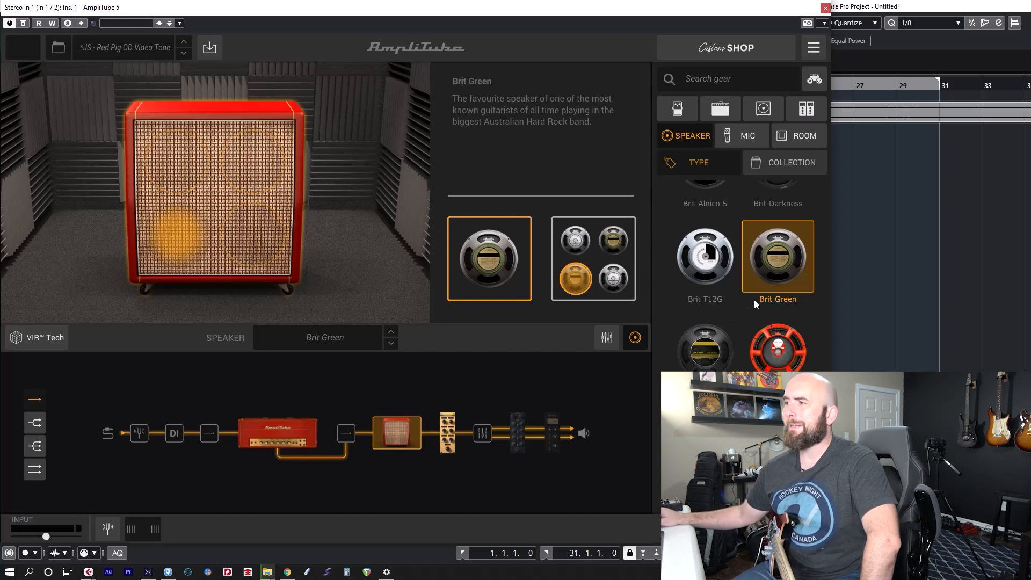
Step: Examine the placement of the cabinet's Ribbon 121 and Dynamic 57 microphones in the VIR Tech view
left_click(736, 136)
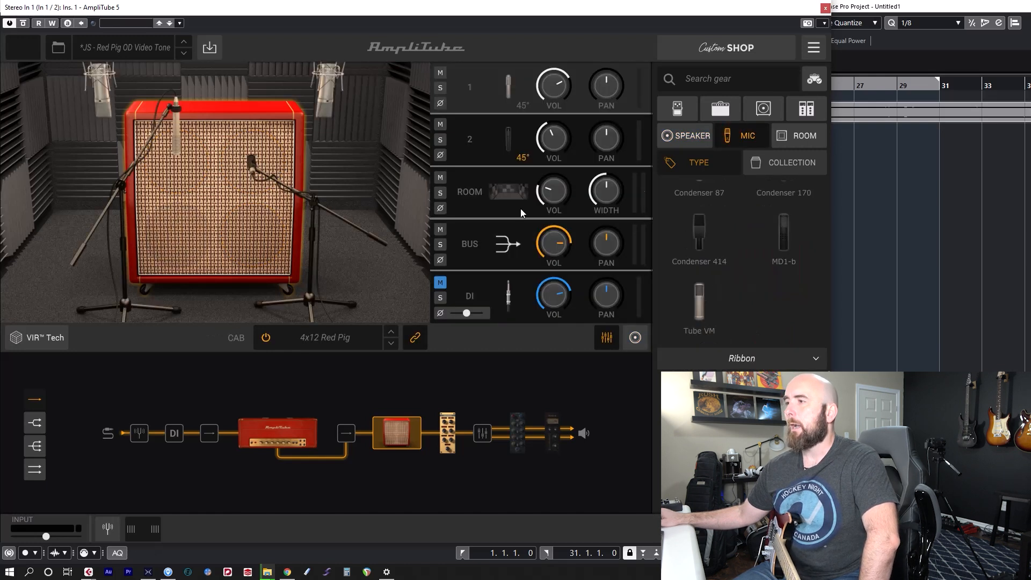
left_click(178, 145)
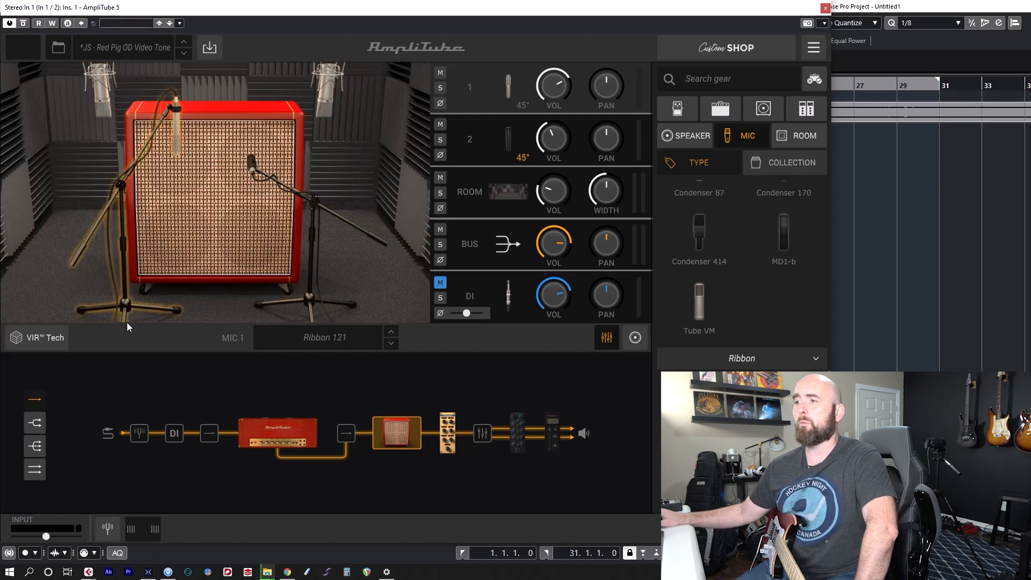
left_click(55, 336)
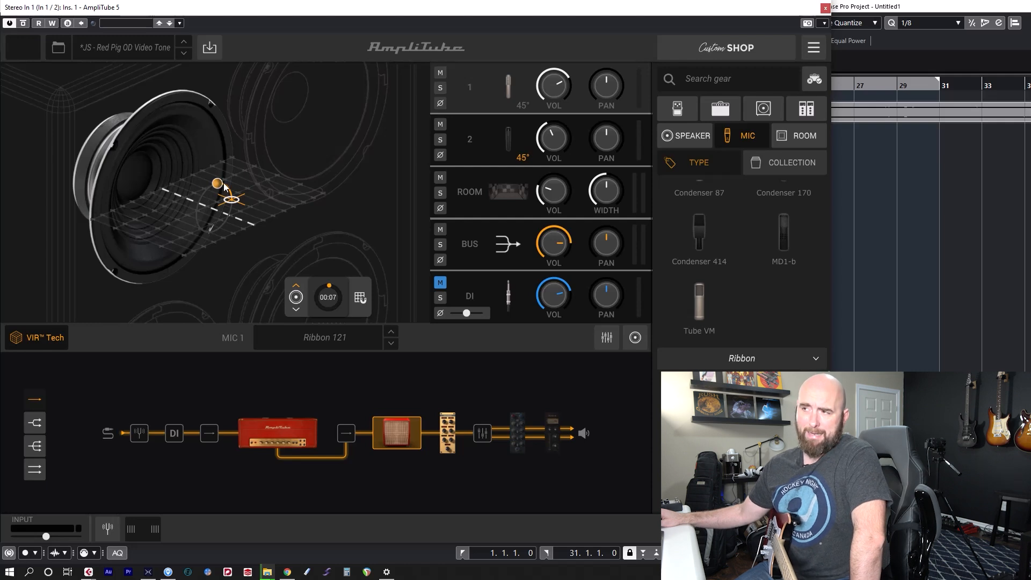
left_click(67, 335)
left_click(362, 168)
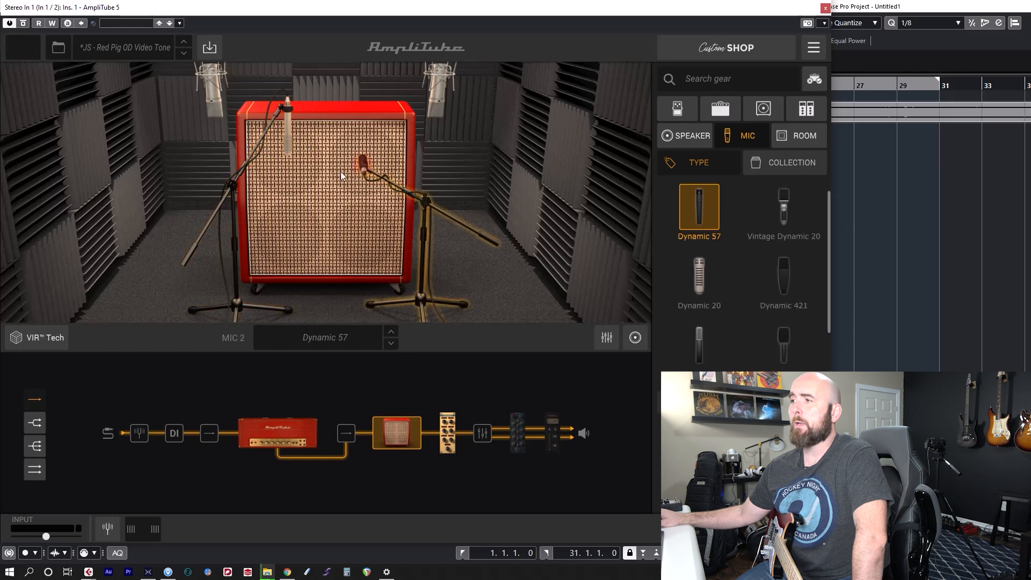
left_click(33, 340)
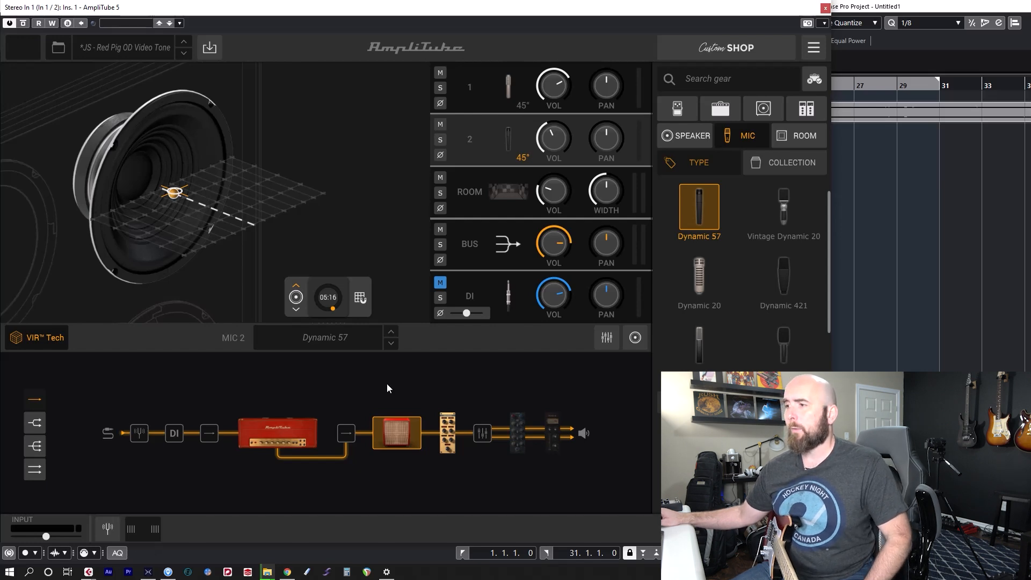
left_click(24, 346)
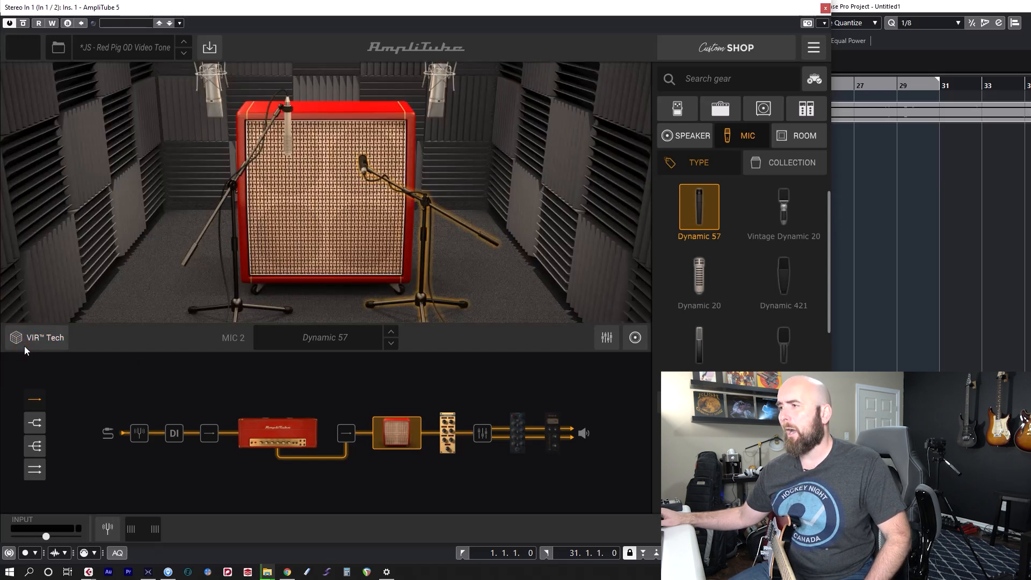
Step: Examine the room microphone choice, the available rooms and the room channel's level in the cabinet mixer
left_click(783, 138)
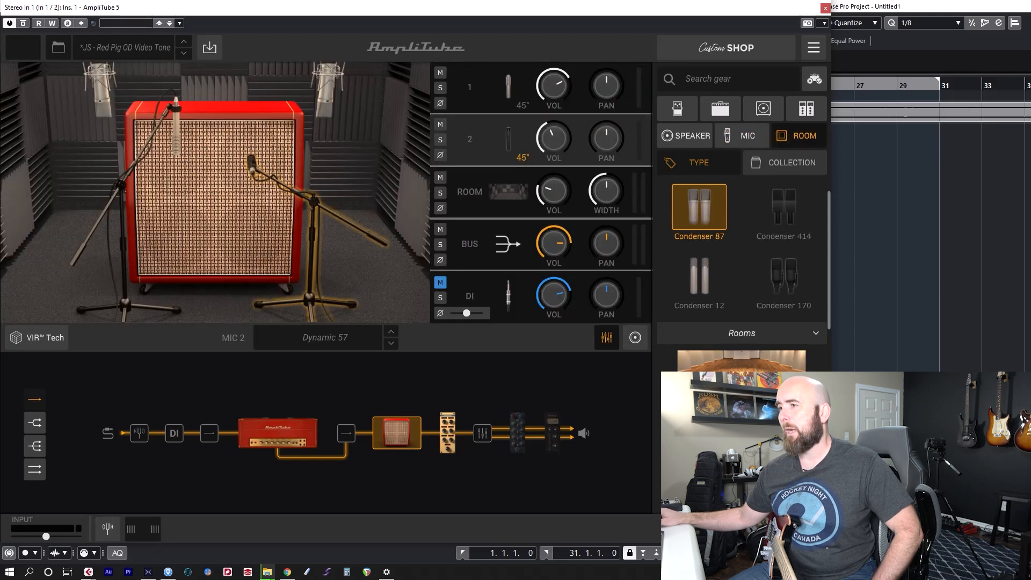
scroll(742, 268, "down", 3)
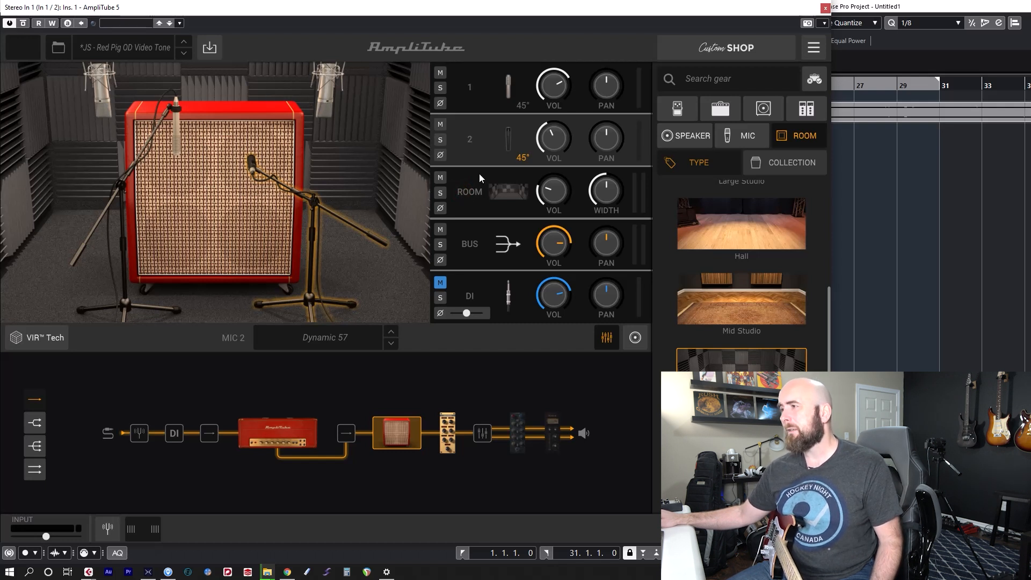
mouse_move(560, 191)
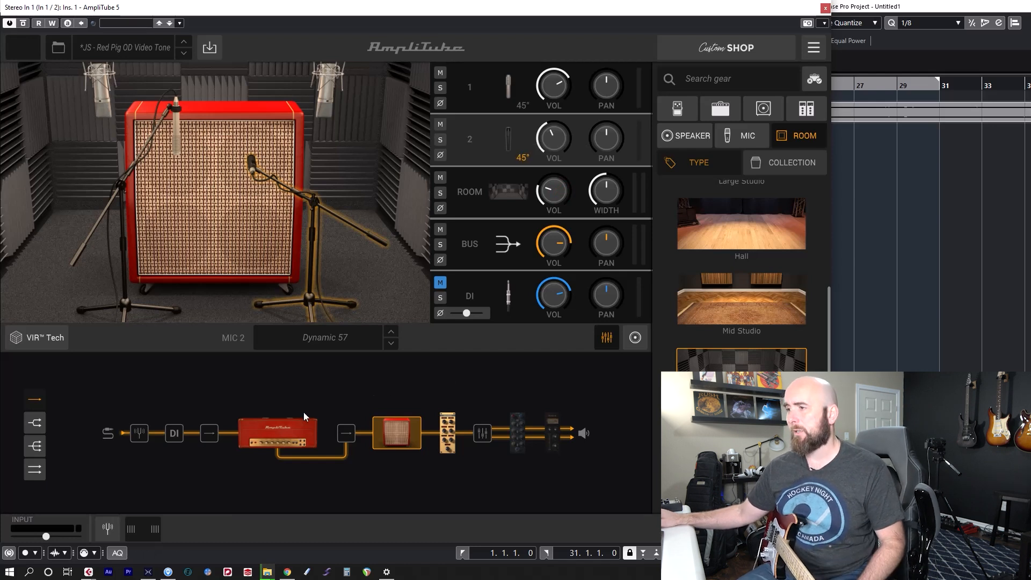
Step: Audition the Ribbon 121 on mic 1 alone by bypassing the Room Reverb and muting the mic 2 and room channels
left_click(283, 430)
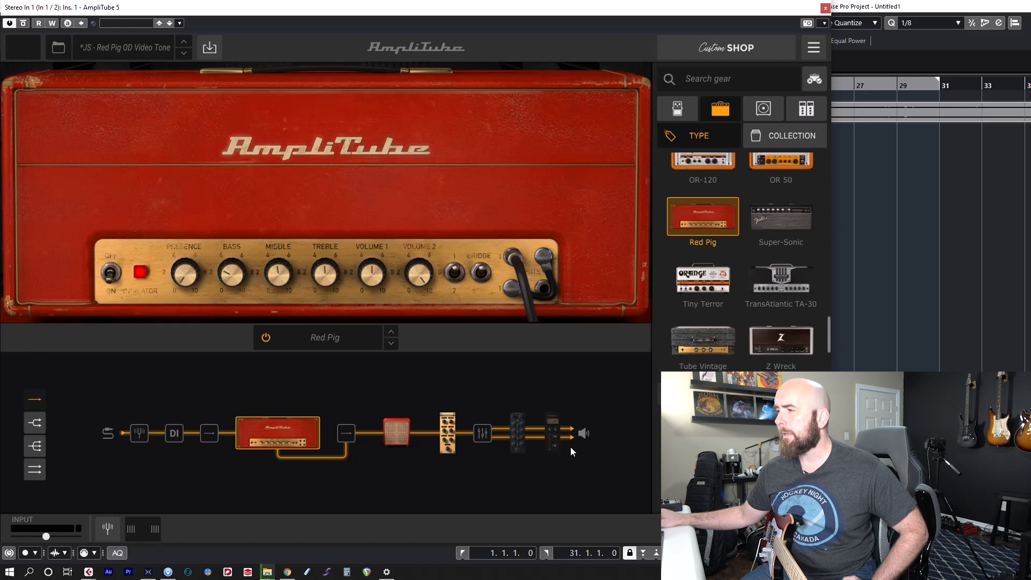
left_click(449, 434)
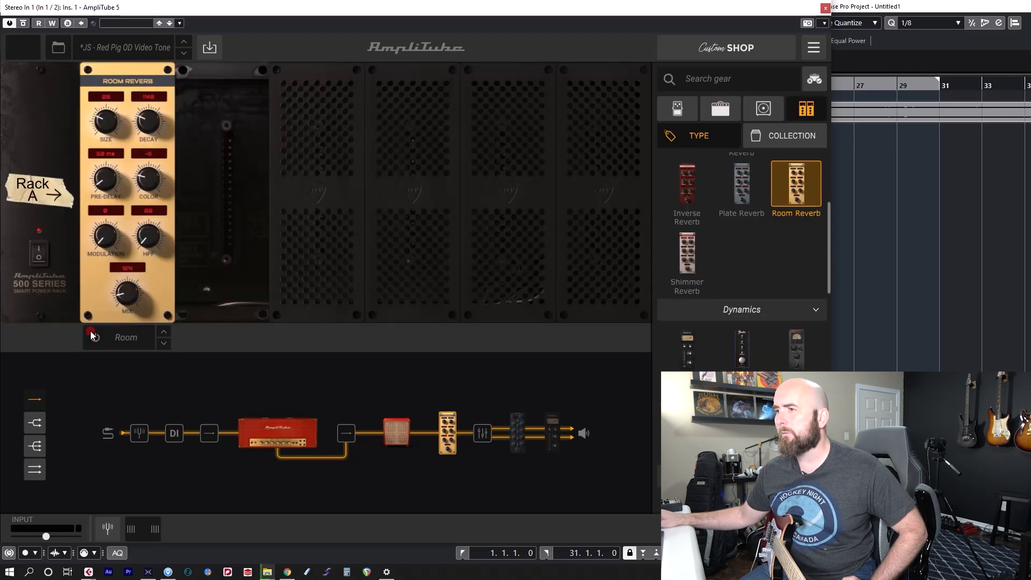
left_click(401, 433)
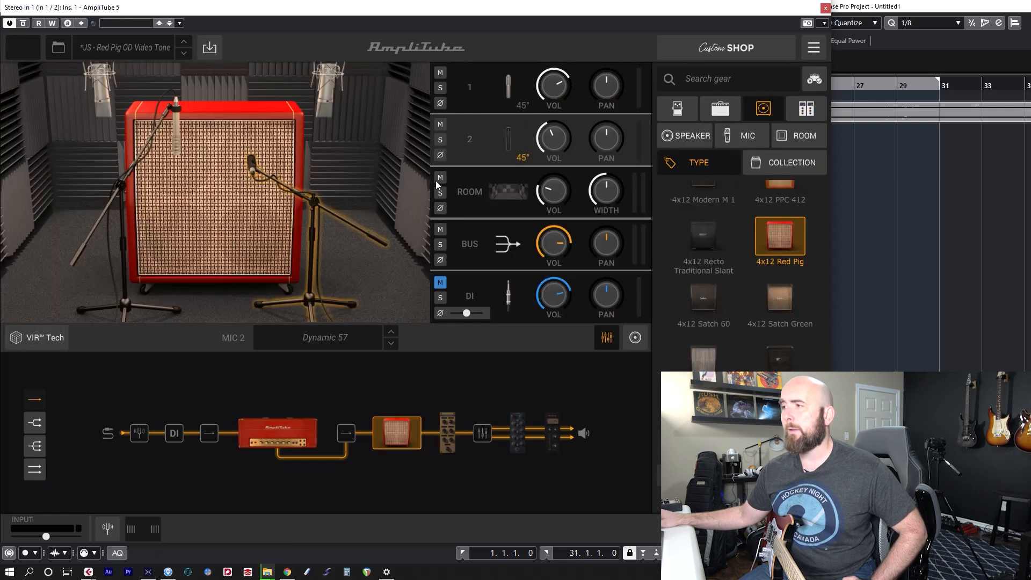
left_click(440, 125)
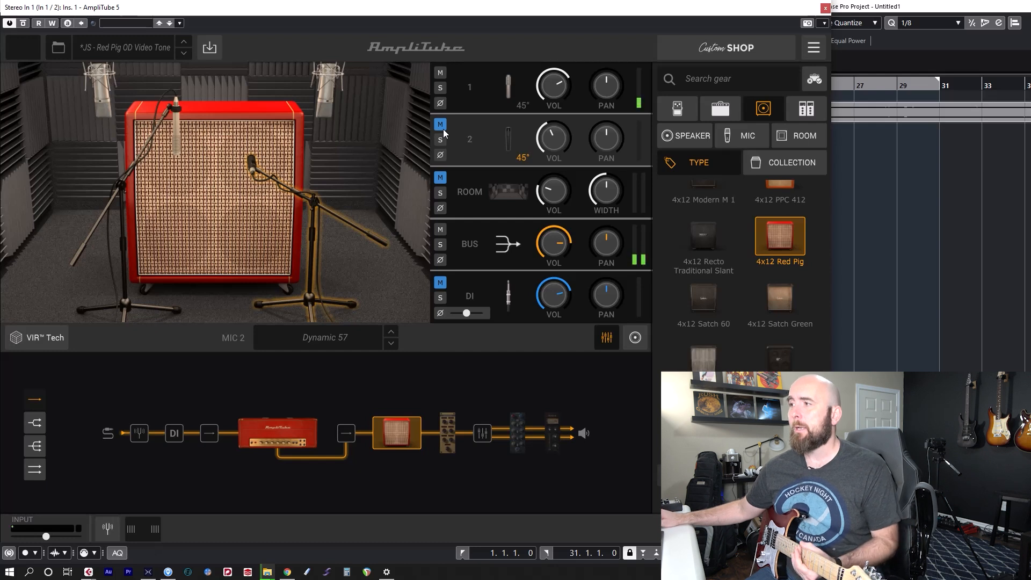
Step: Audition mic 2 with mic 1 muted, raising mic 2's volume and comparing it against mic 1 soloed
left_click(441, 75)
left_click(440, 126)
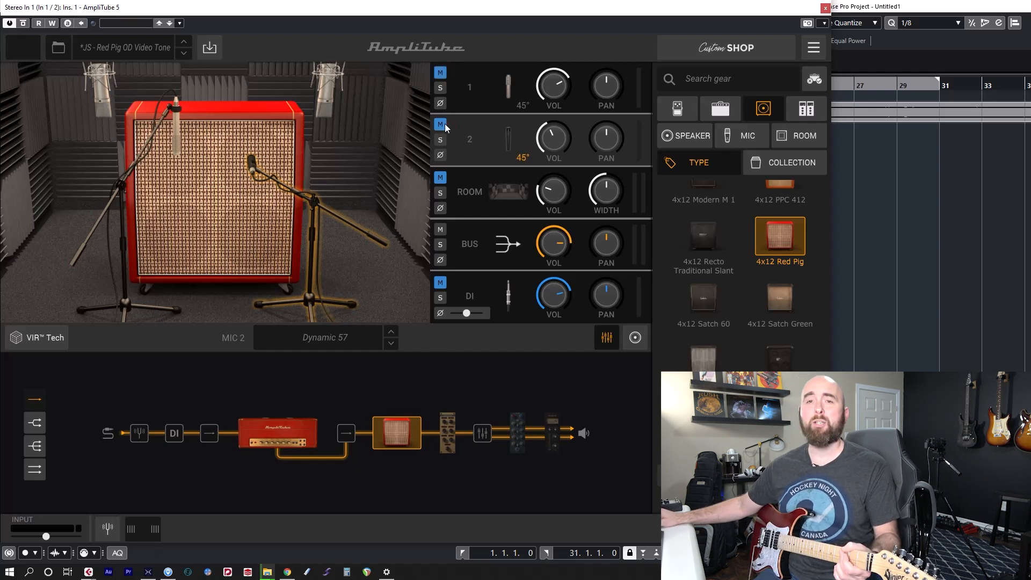
mouse_move(559, 139)
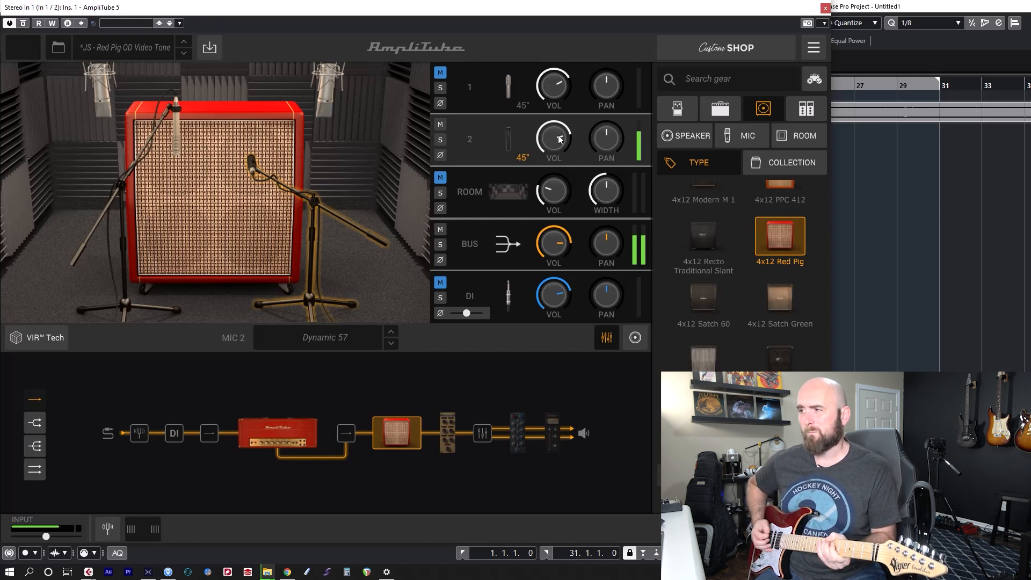
left_click(440, 87)
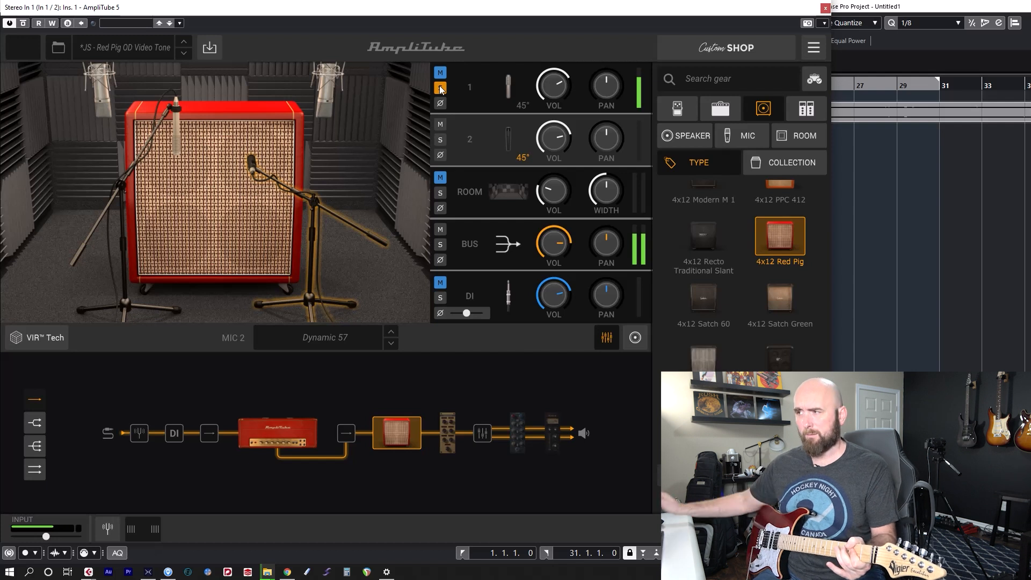
left_click(443, 86)
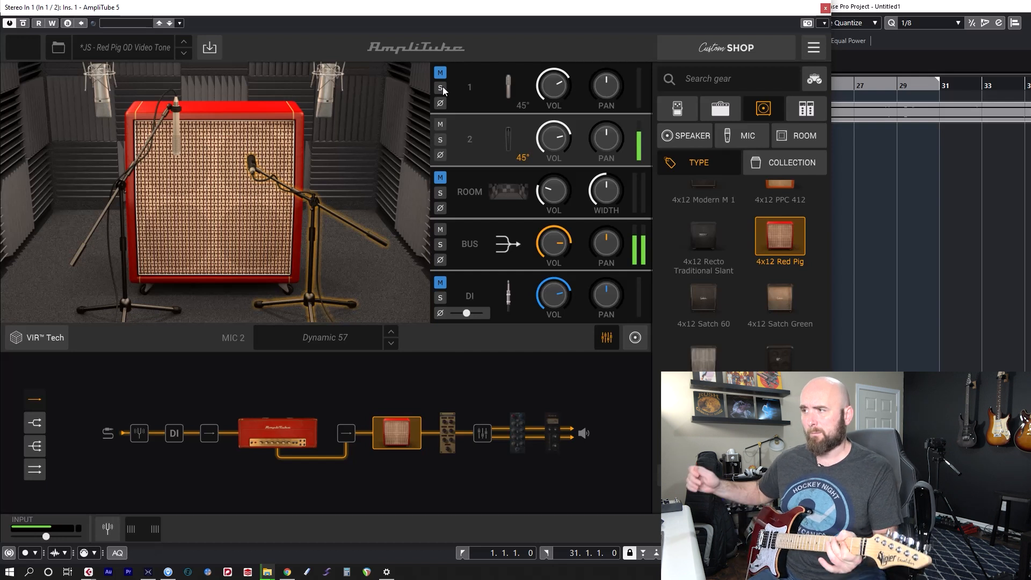
Step: Audition the room channel alone by muting mic 2 and unmuting the room microphones
left_click(439, 124)
left_click(440, 177)
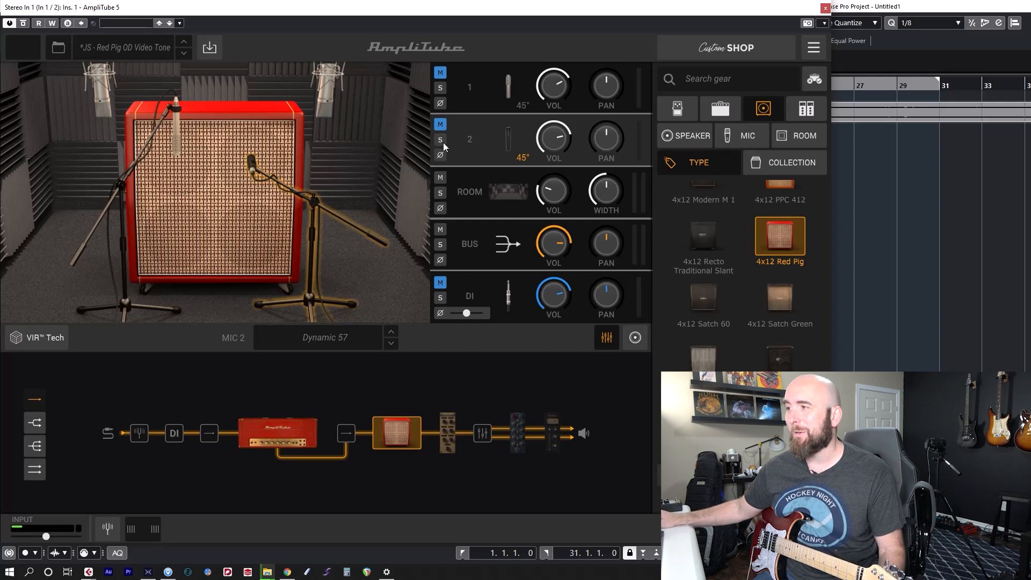
Step: Unmute mic 2 and mic 1 and lower mic 2's volume to balance it in the blend
left_click(442, 124)
left_click(441, 73)
left_click_drag(559, 143, 558, 140)
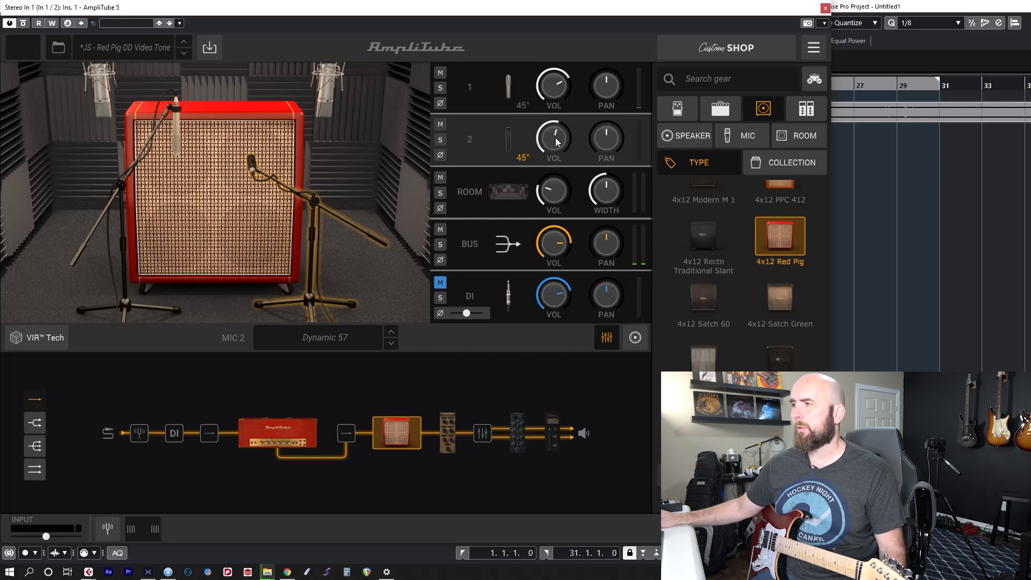
left_click(556, 141)
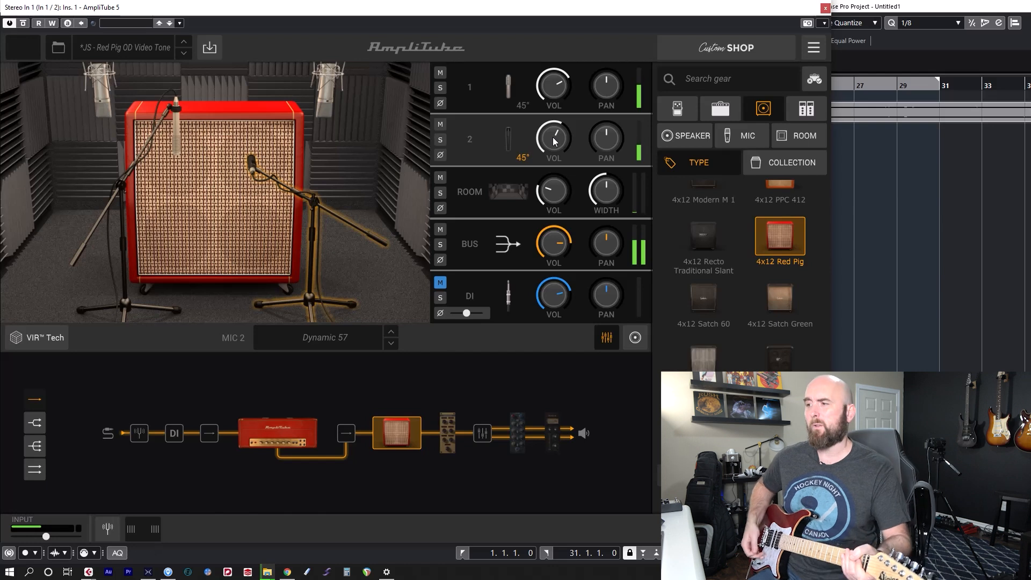
Step: Re-enable the Room Reverb in Rack A and power the master rack with the EQ-81 and Black 76 back on
left_click(299, 427)
left_click(399, 429)
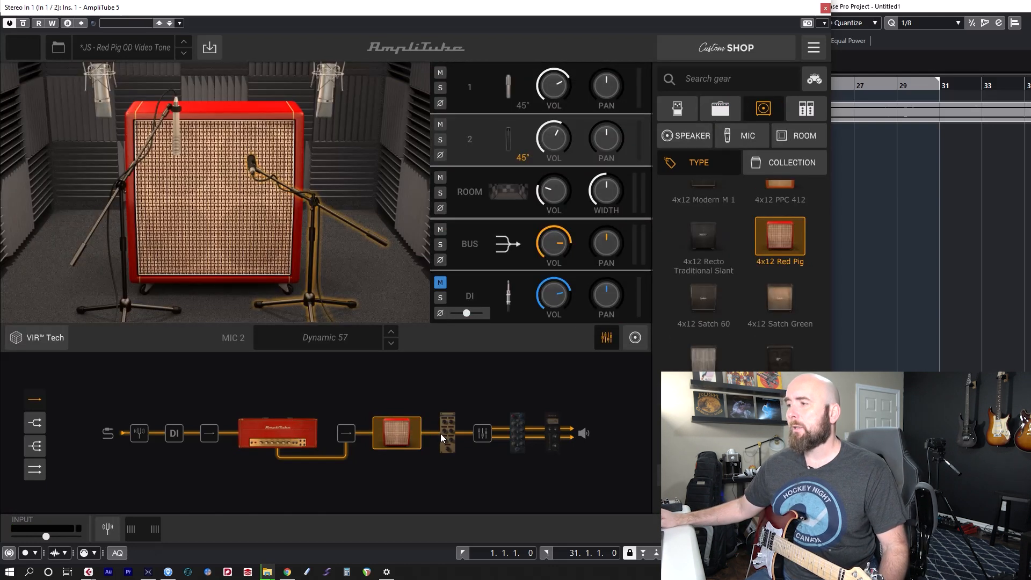
left_click(441, 433)
left_click(94, 339)
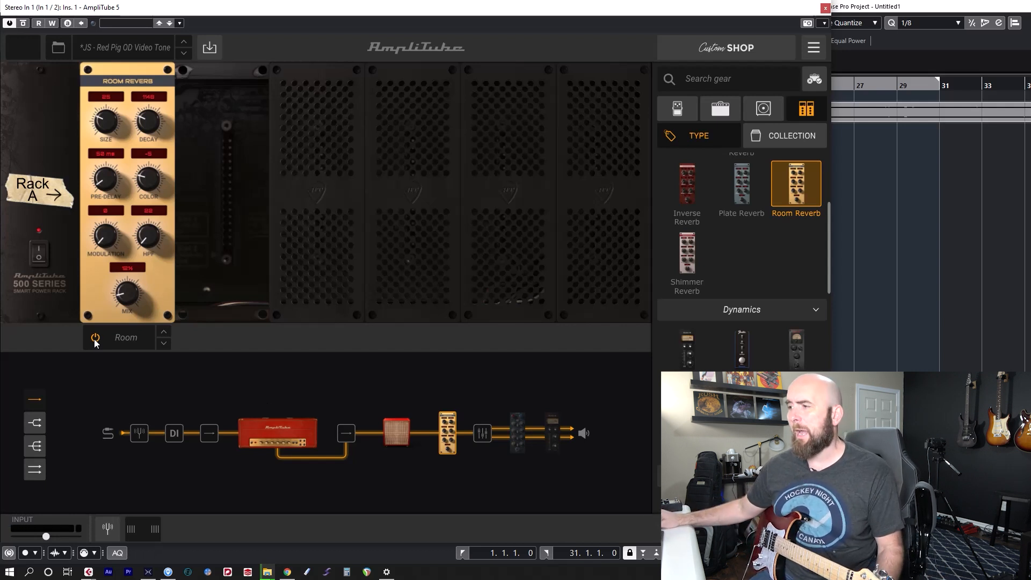
left_click(520, 446)
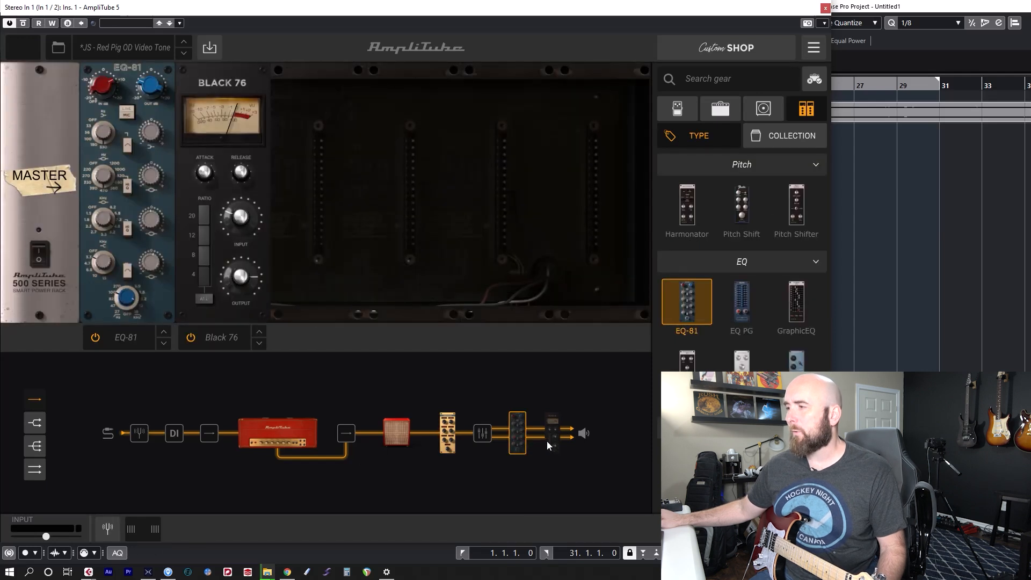
left_click(38, 251)
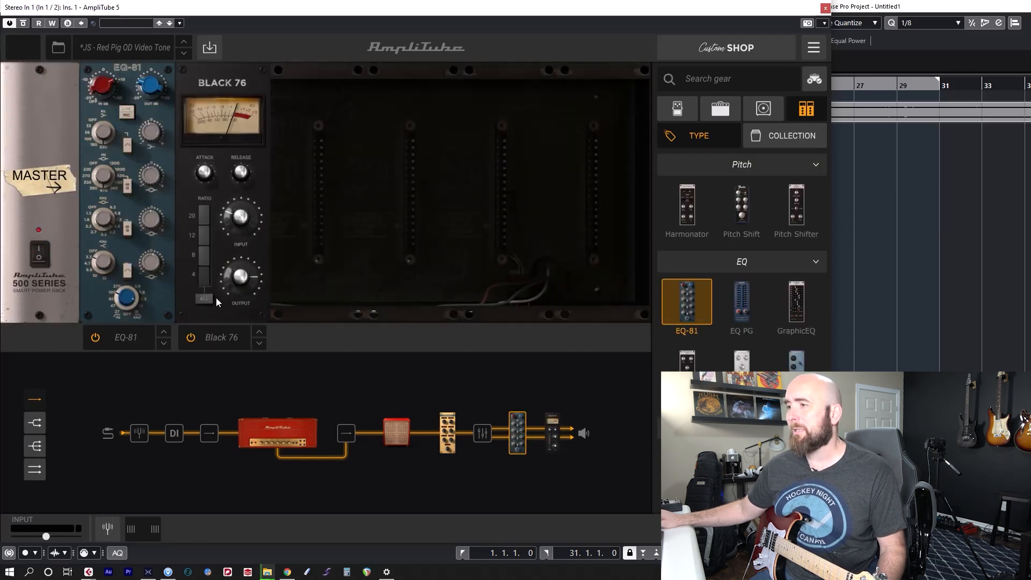
Step: Bypass the master rack's Black 76 and EQ-81, and audition the Black 76 alone by toggling it off and on, leaving it enabled
left_click(191, 338)
left_click(87, 339)
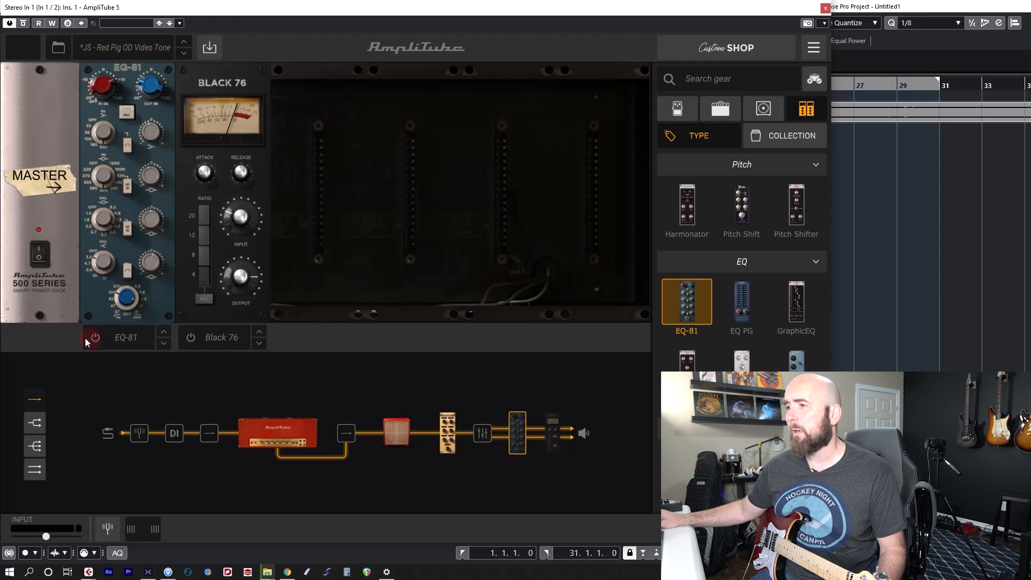
left_click(190, 338)
left_click(190, 339)
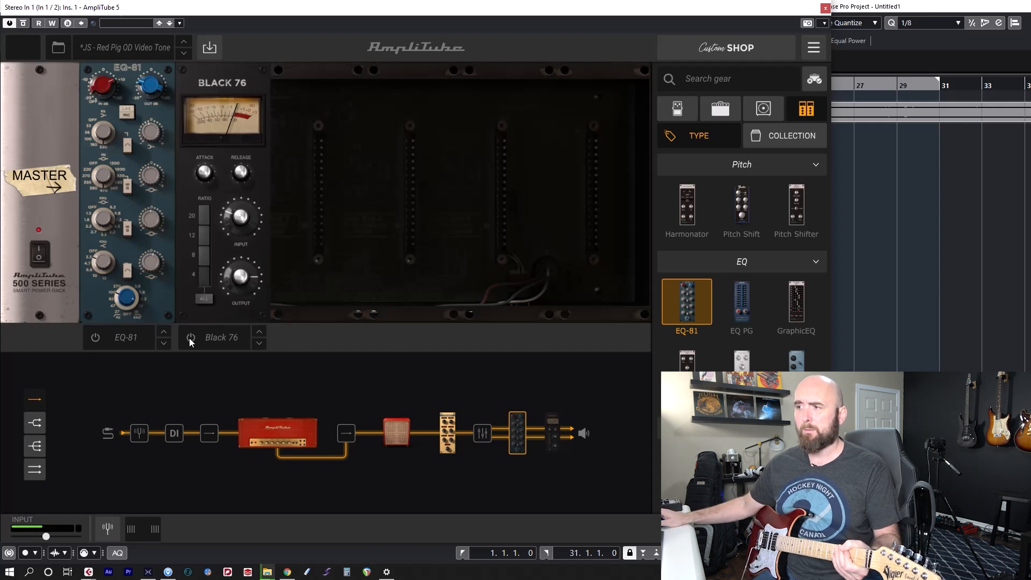
left_click(190, 338)
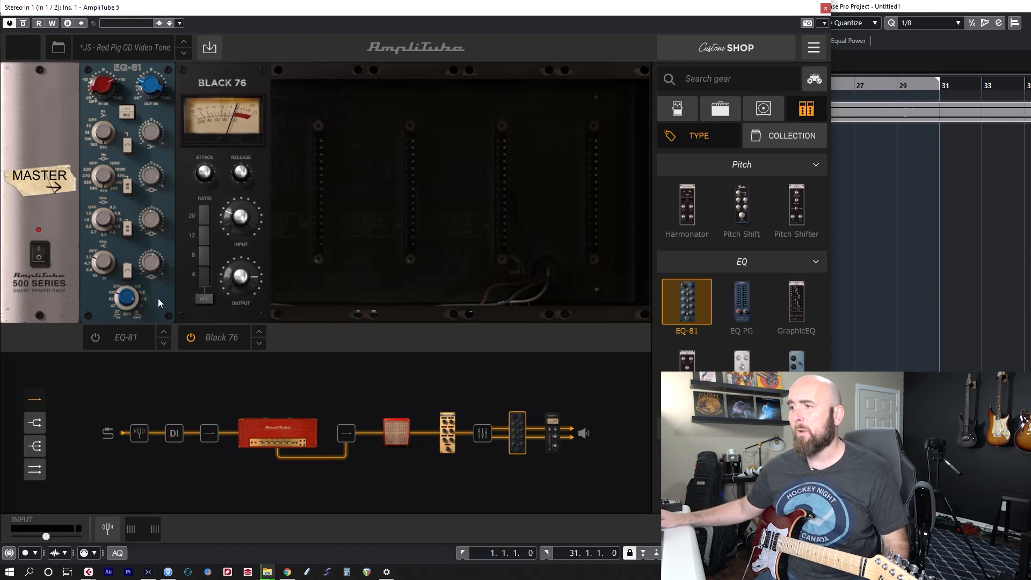
Step: Re-enable the EQ-81 and compare the tone with the whole master rack powered off and back on
left_click(95, 337)
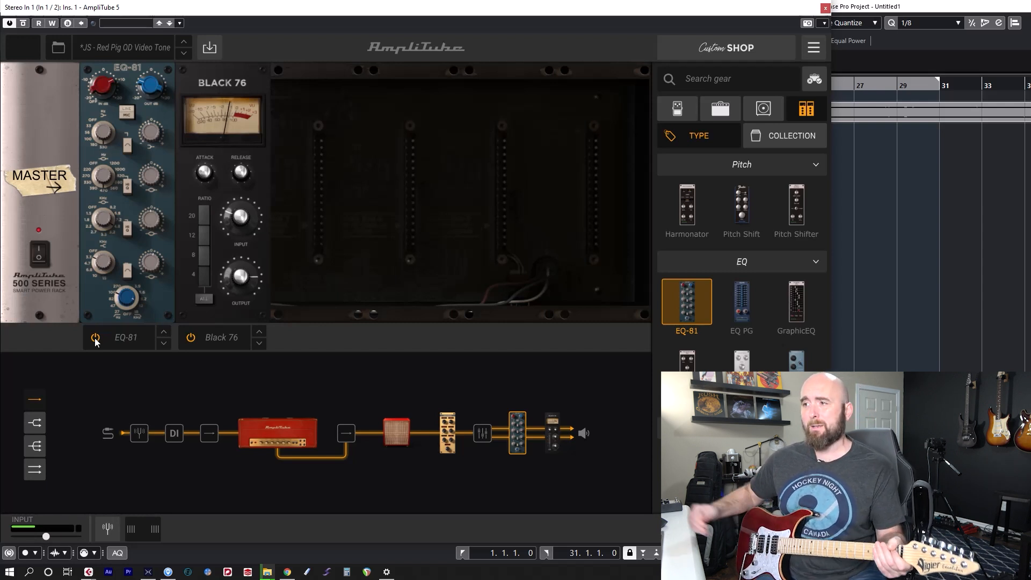
left_click(40, 263)
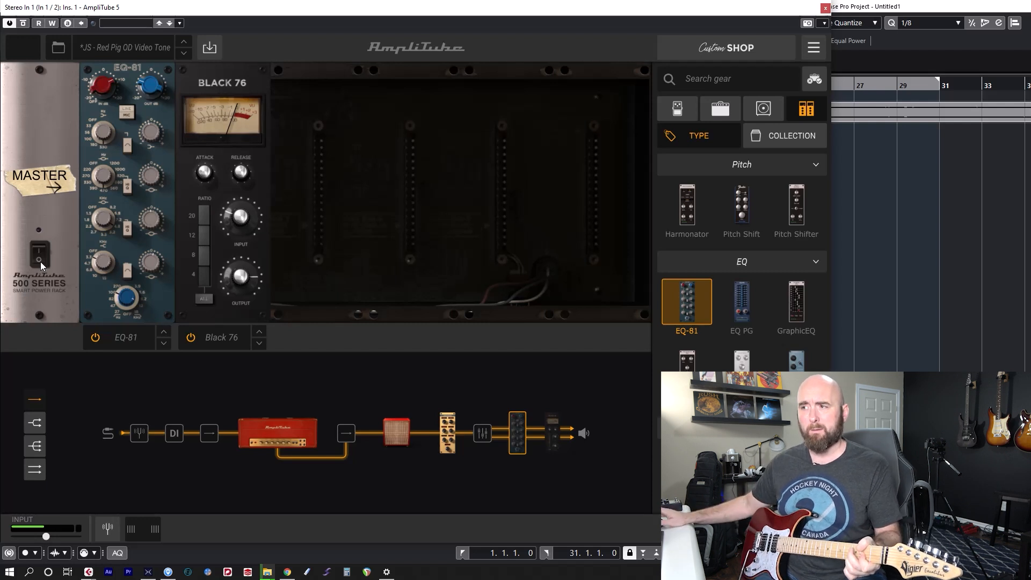
left_click(41, 249)
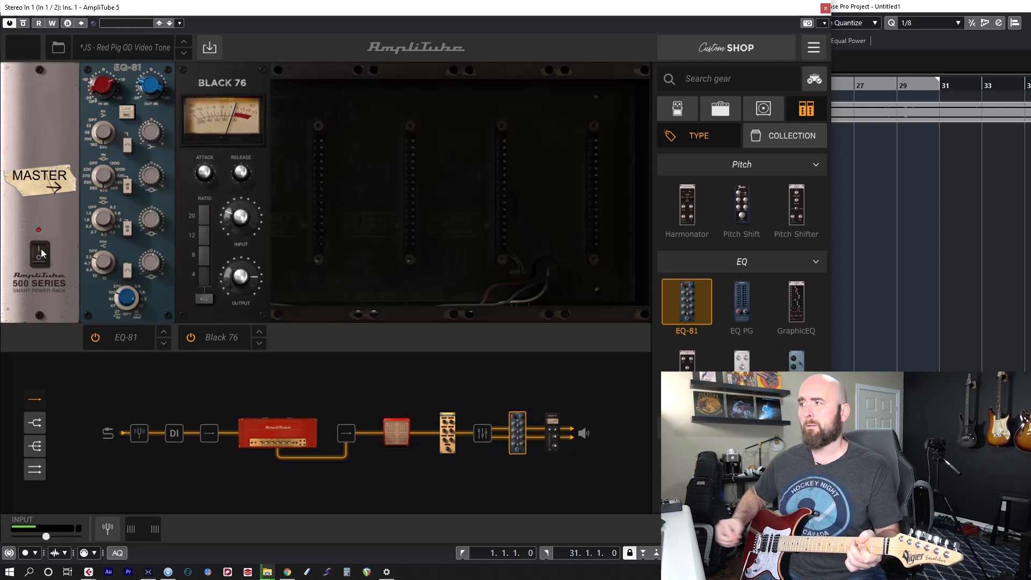